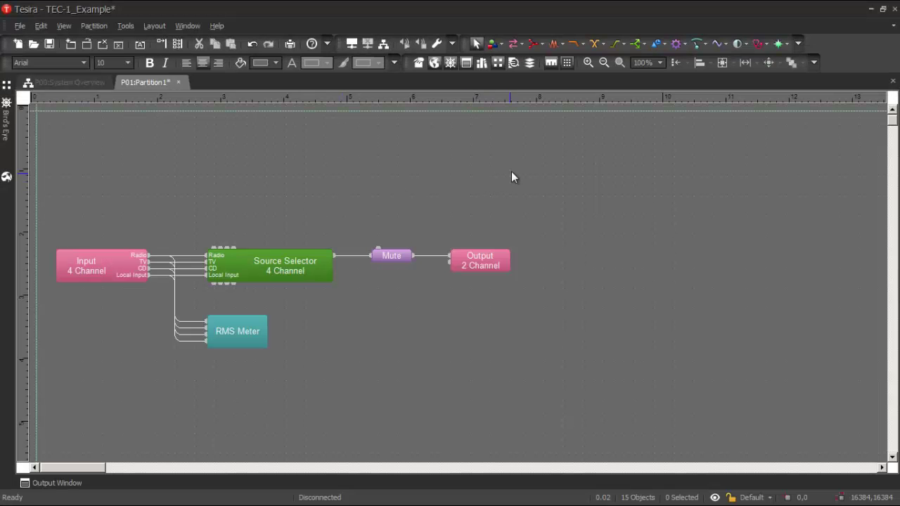
Pick TEC-1 from the control blocks dropdown to start adding one.
click(683, 40)
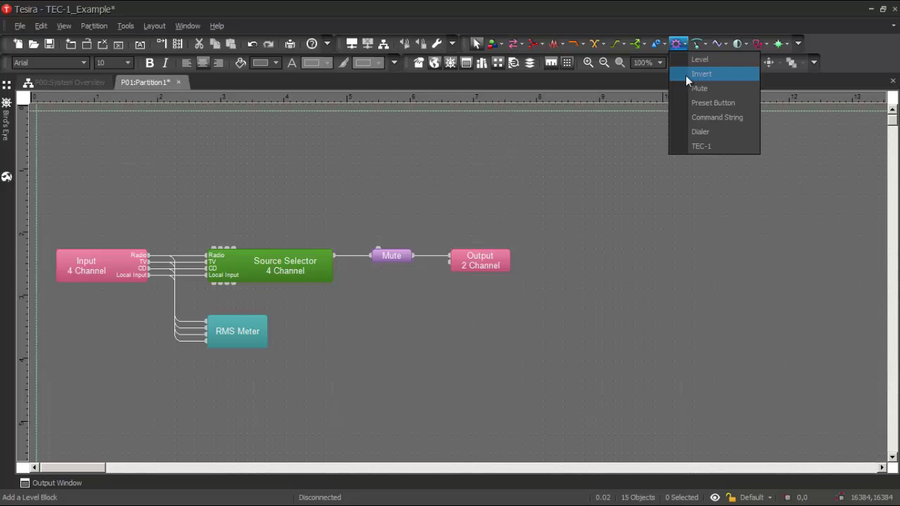
click(709, 146)
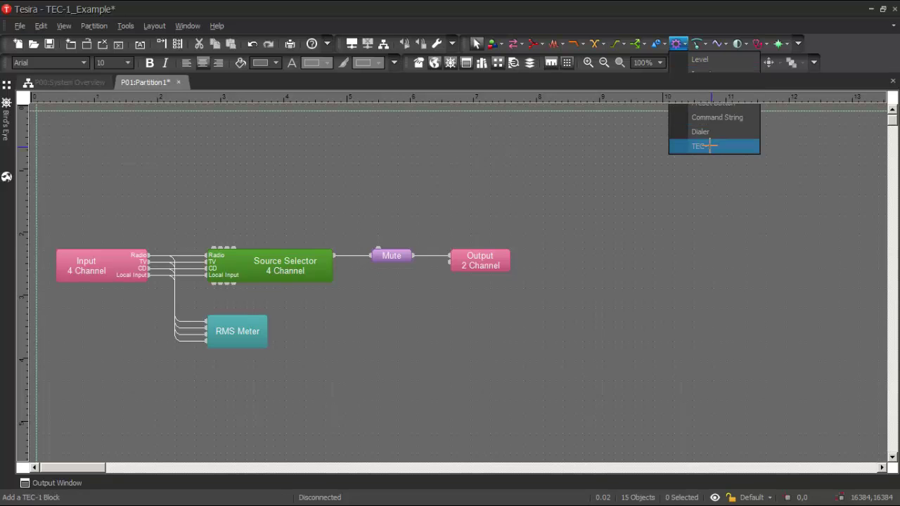
Place the TEC-1 block above the Source Selector with 4 logic outputs, then select it.
click(233, 146)
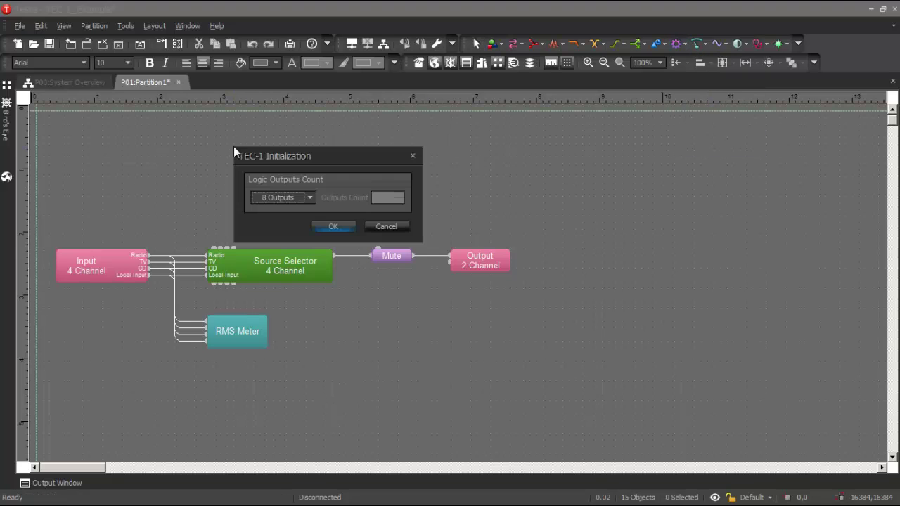
click(310, 198)
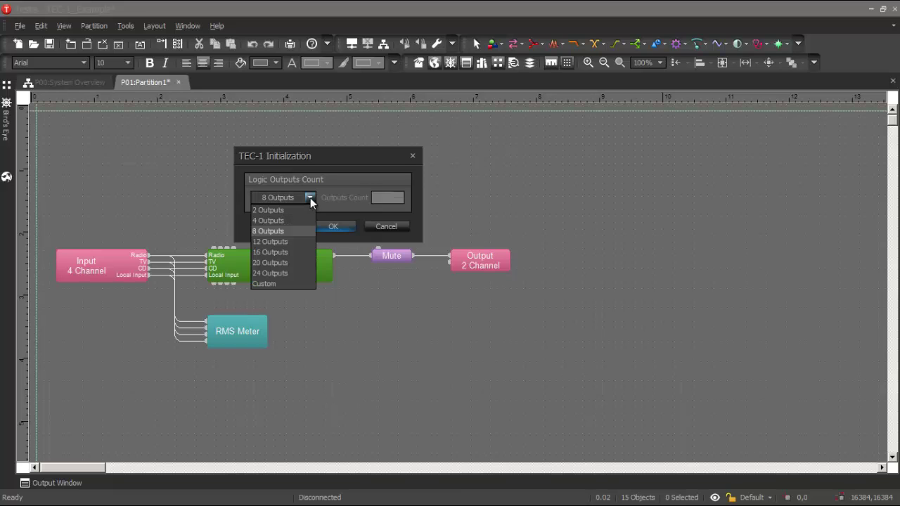
click(286, 284)
double_click(383, 198)
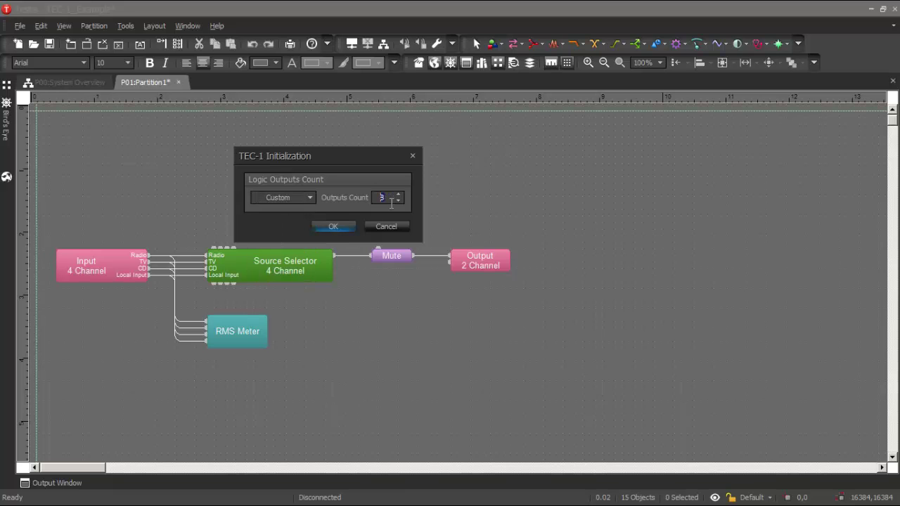
click(308, 197)
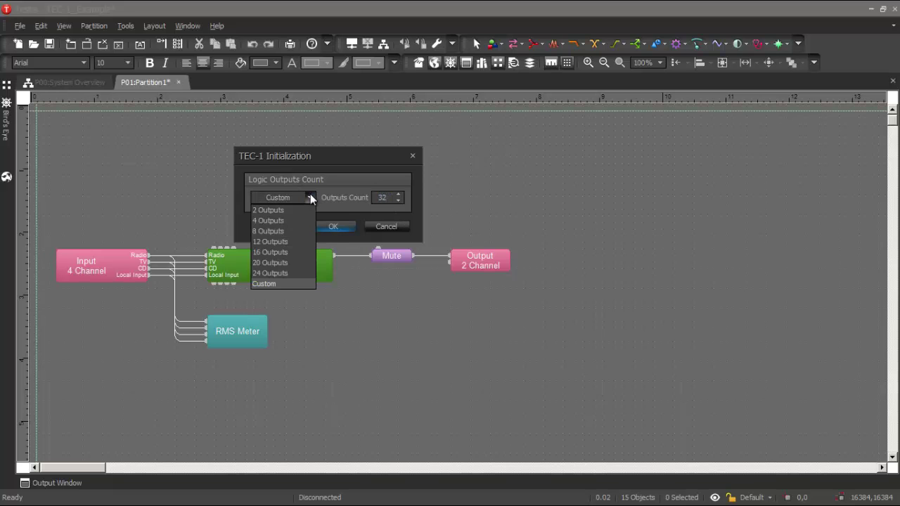
click(285, 221)
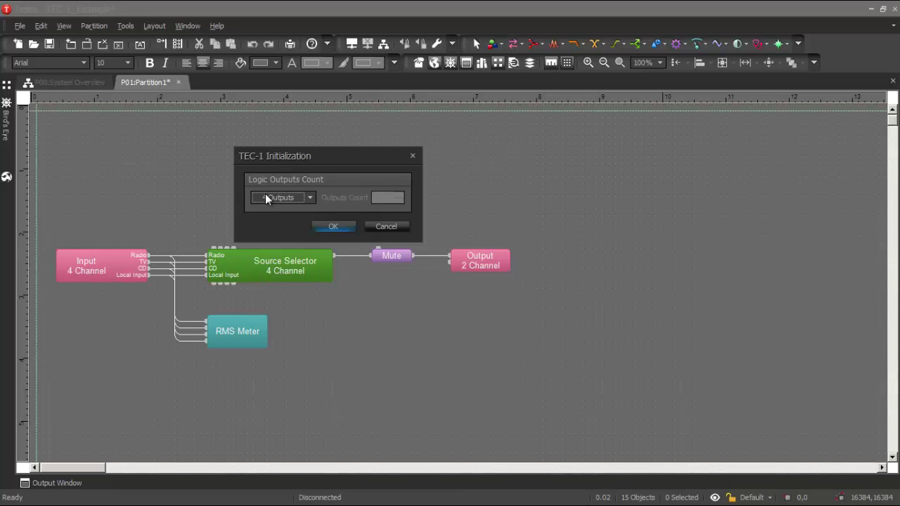
click(325, 228)
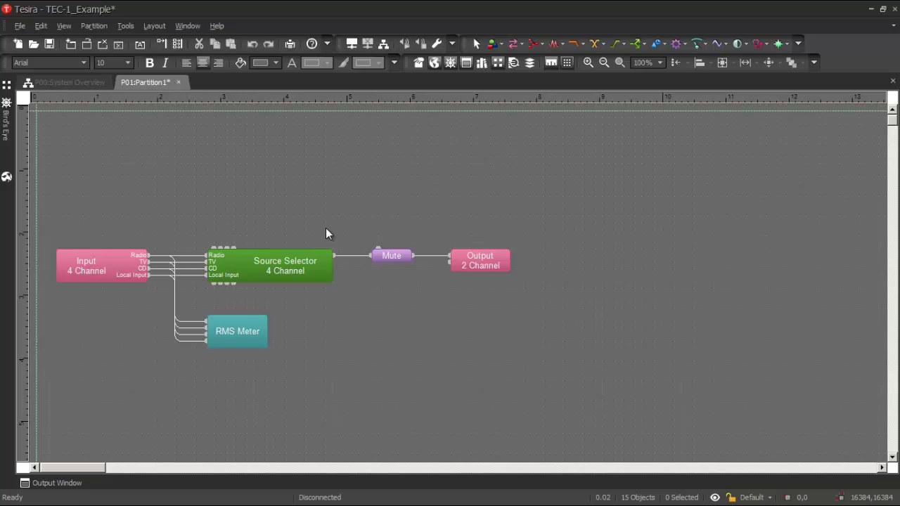
click(248, 155)
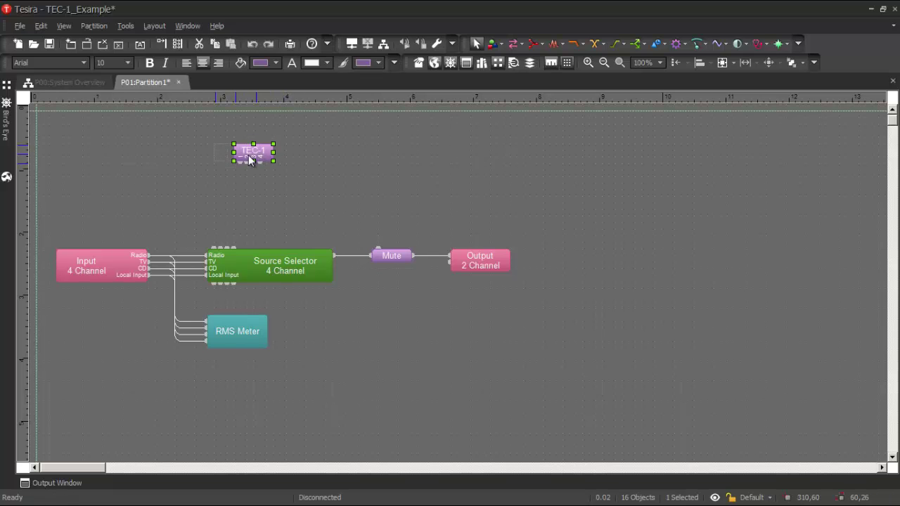
click(300, 180)
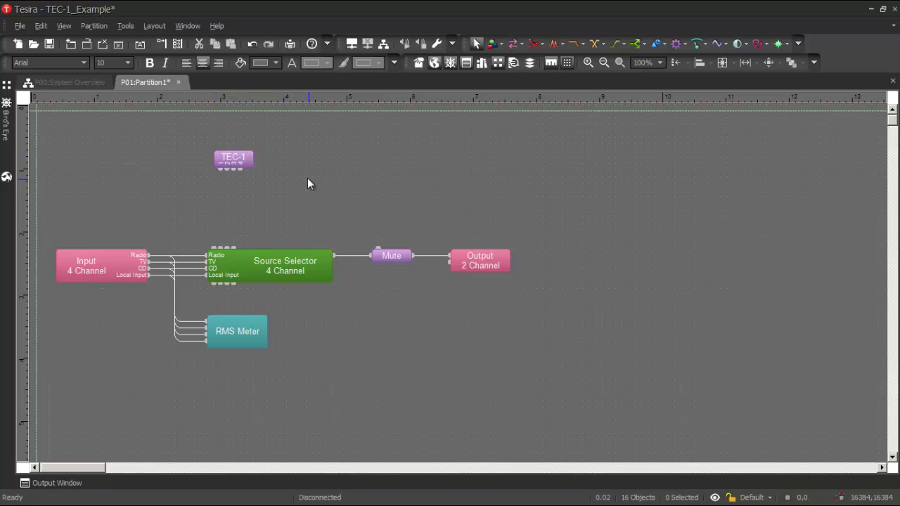
click(234, 158)
Open the TEC-1 Control Items editor and move it up-right, clear of the Source Selector.
click(461, 164)
double_click(239, 161)
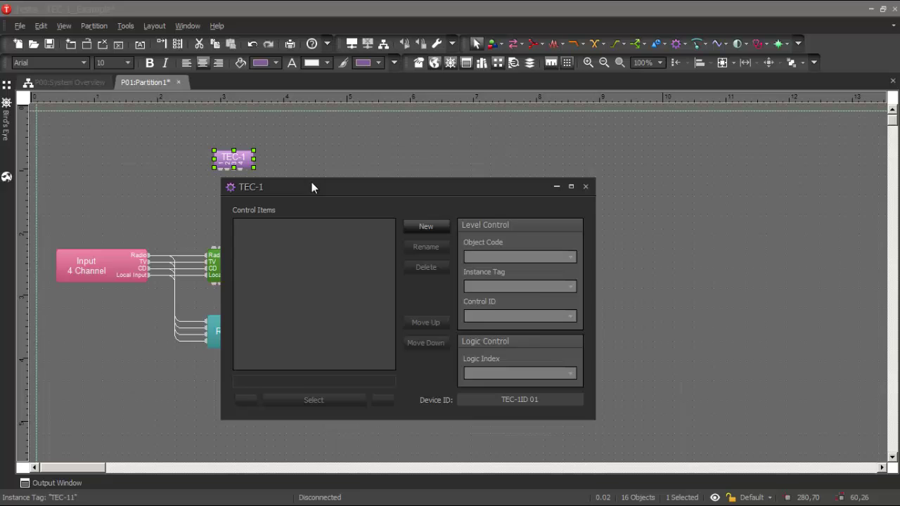
drag(391, 194, 467, 139)
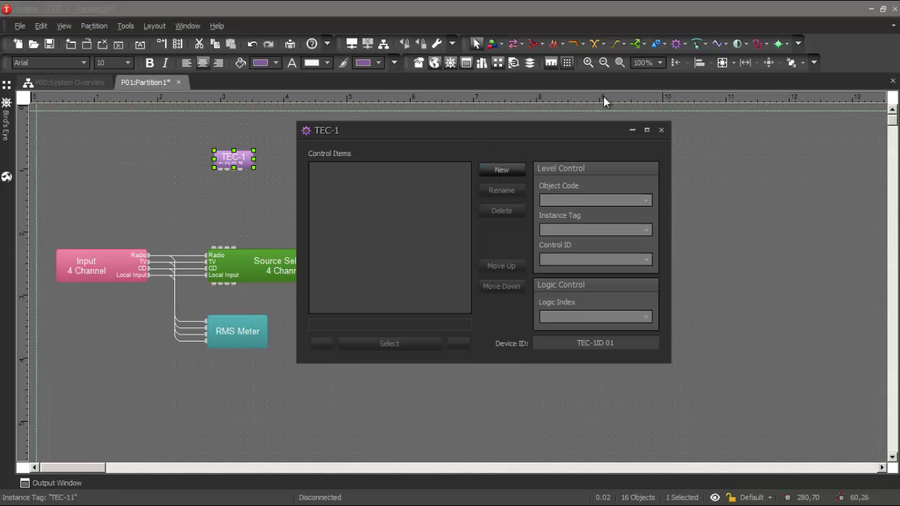
drag(604, 97, 633, 88)
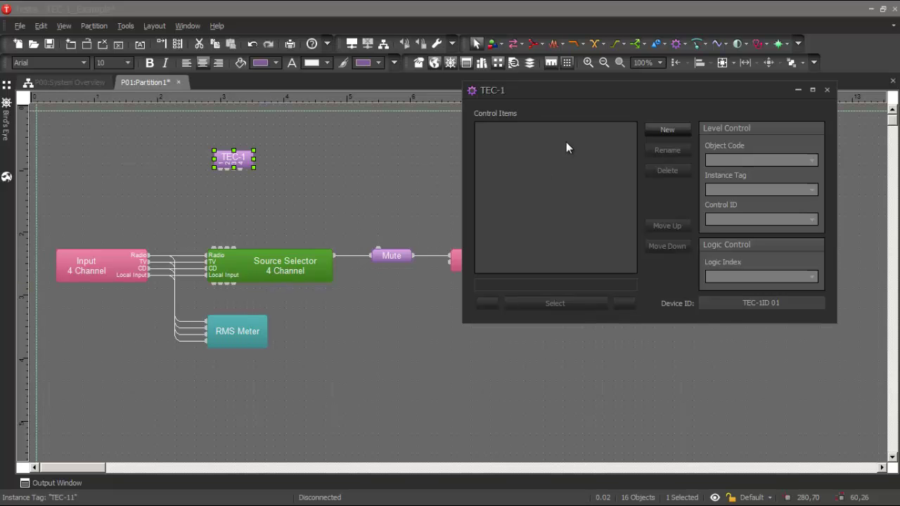
Add Control Items 1 through 4 to the TEC-1 and select Control Item 1.
click(656, 130)
click(656, 130)
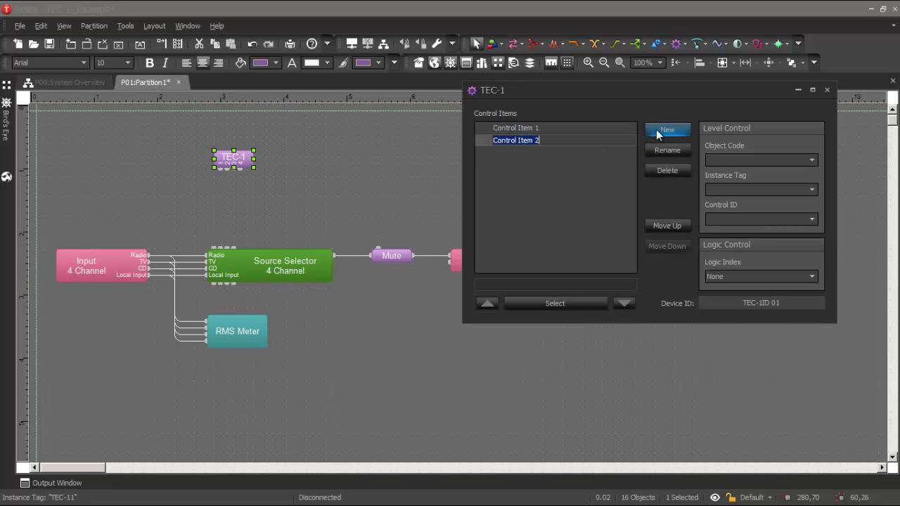
click(657, 129)
click(657, 130)
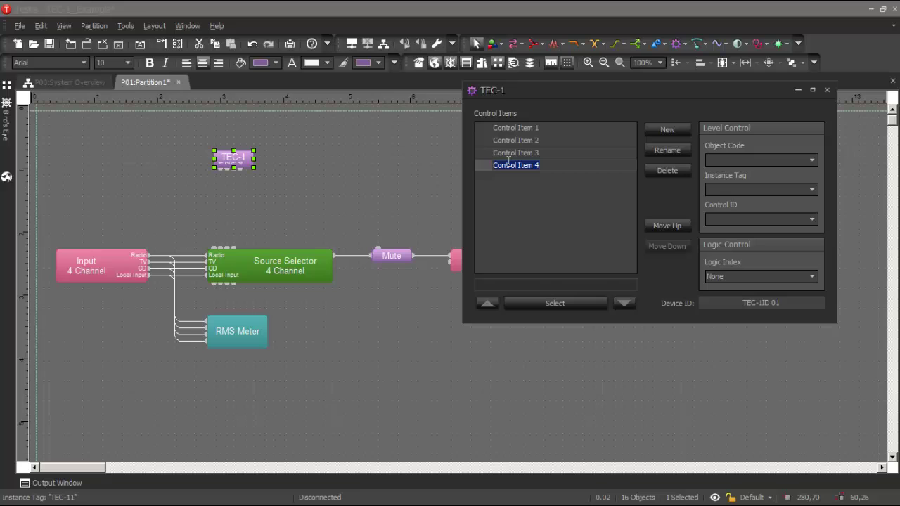
click(507, 130)
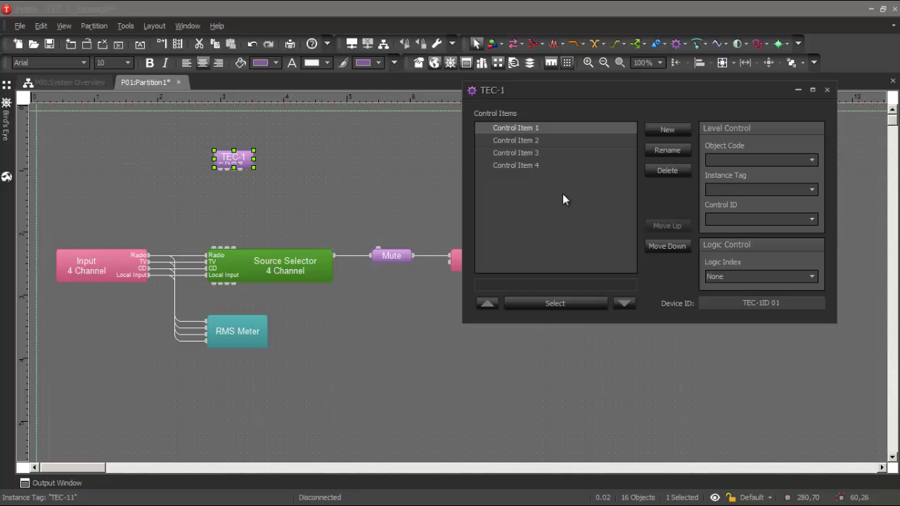
Rename Control Items 1 and 2 to Radio and TV.
click(665, 145)
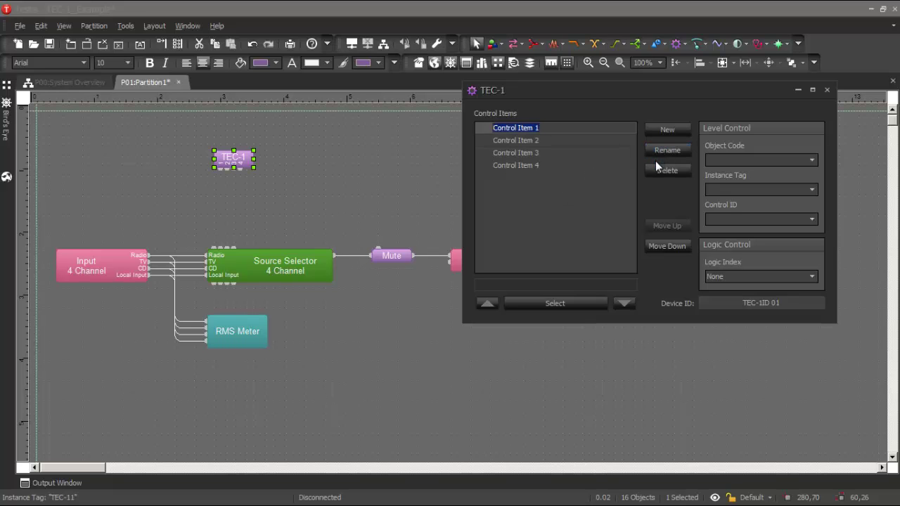
text(Radio)
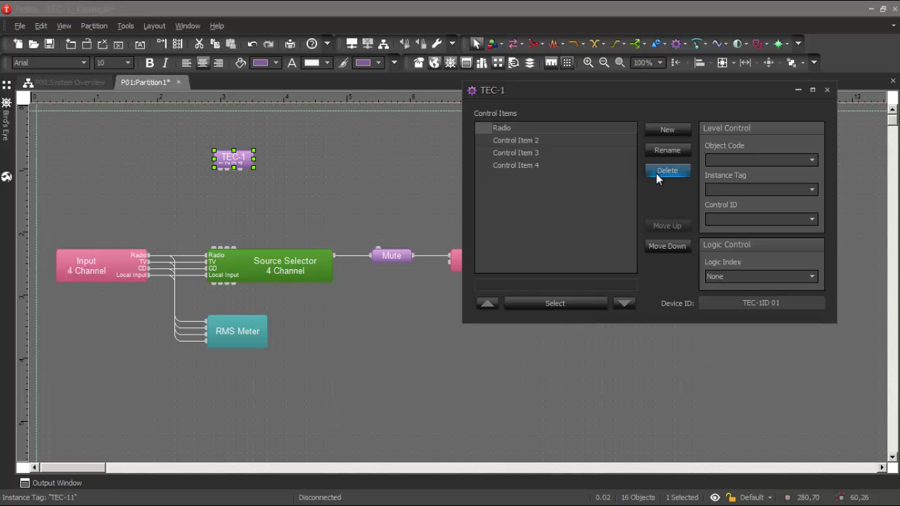
key(Return)
click(552, 141)
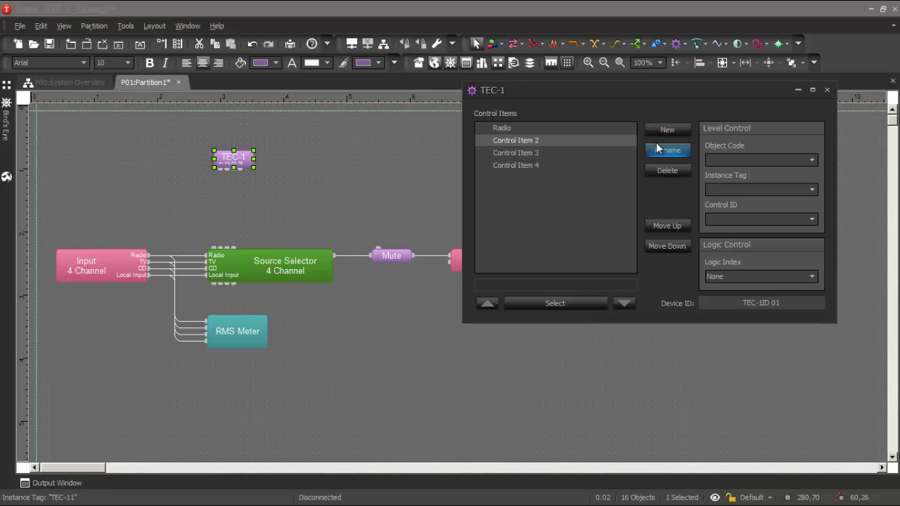
click(658, 146)
text(TV)
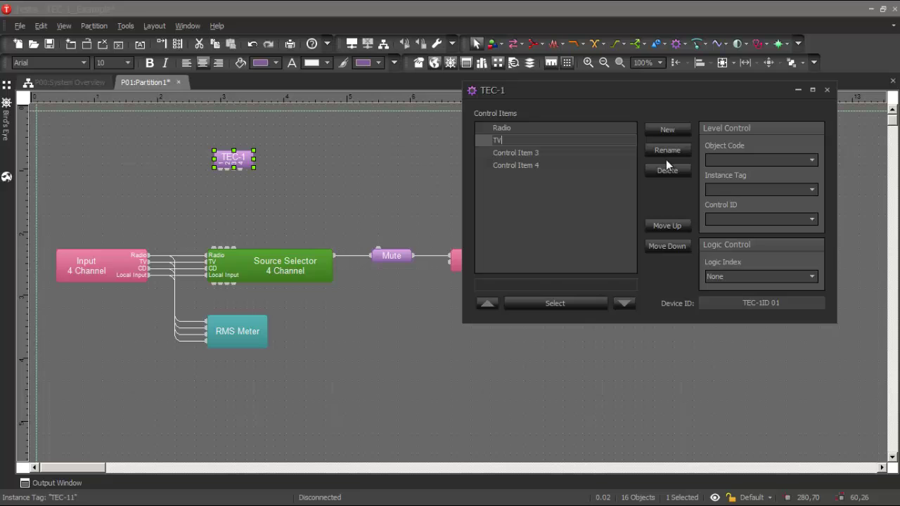
key(Return)
Rename Control Items 3 and 4 to CD and Local Input.
click(610, 152)
click(648, 149)
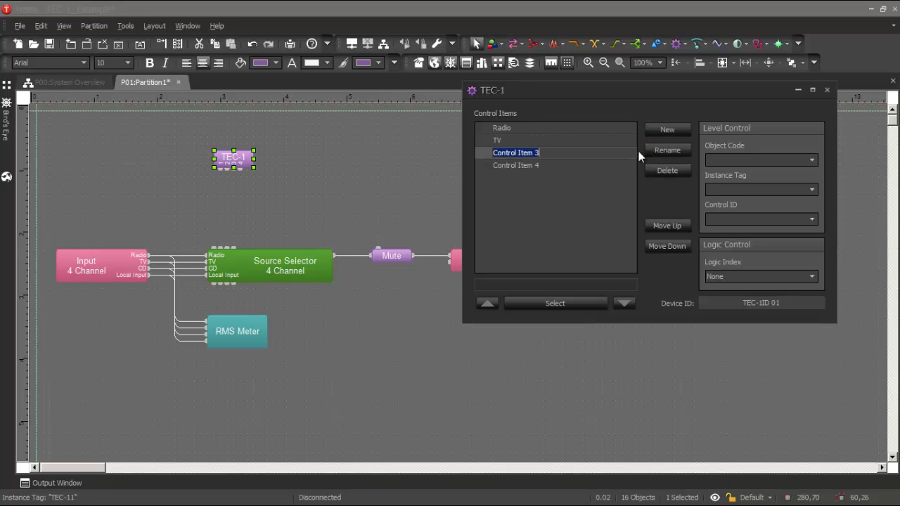
text(CD)
key(Return)
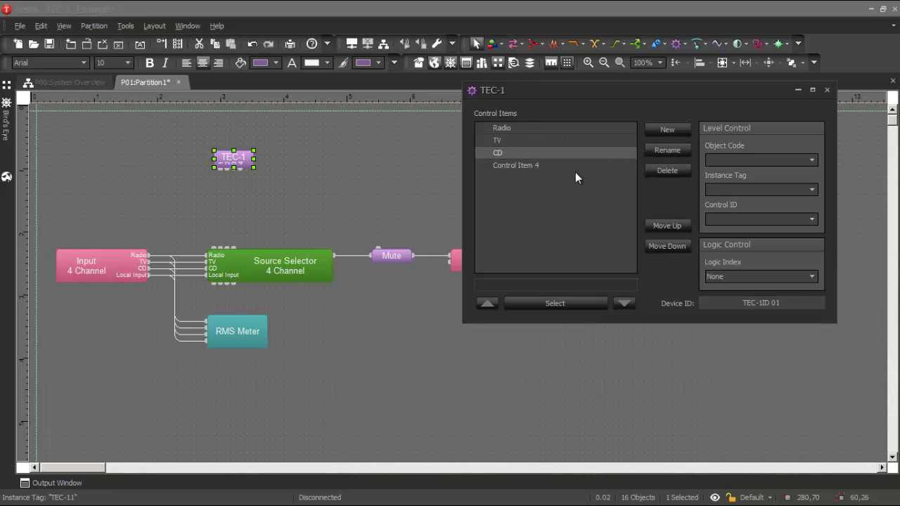
click(517, 166)
click(655, 150)
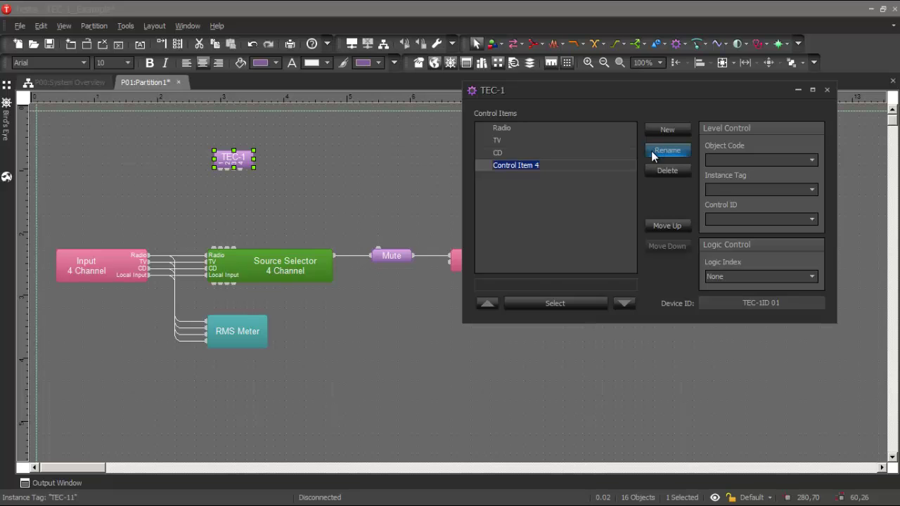
text(Local Input)
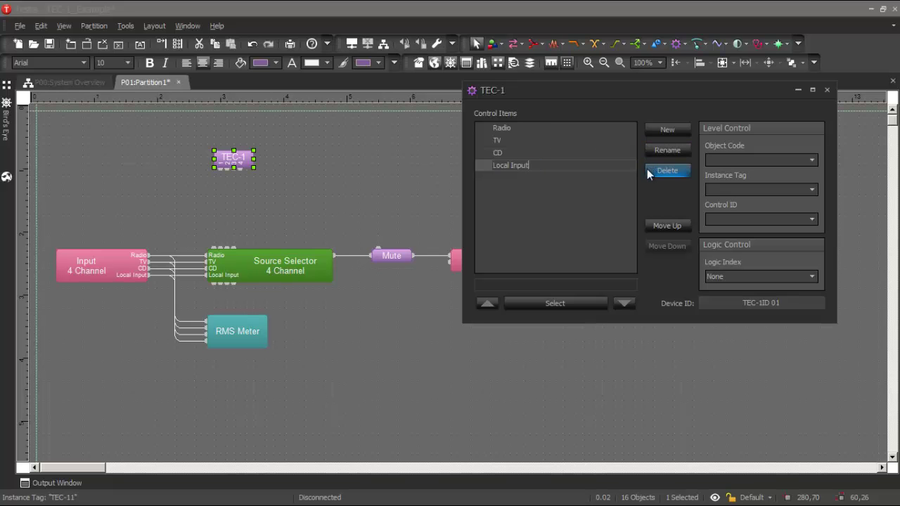
key(Return)
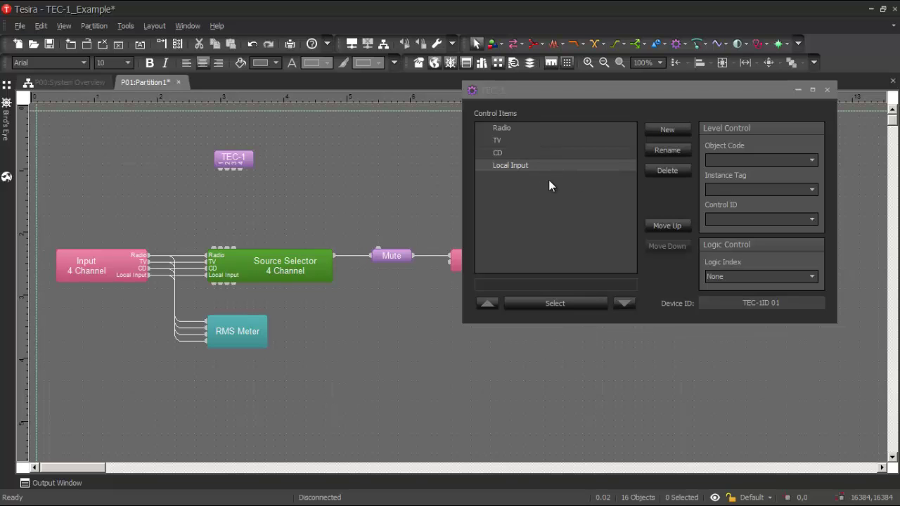
click(515, 128)
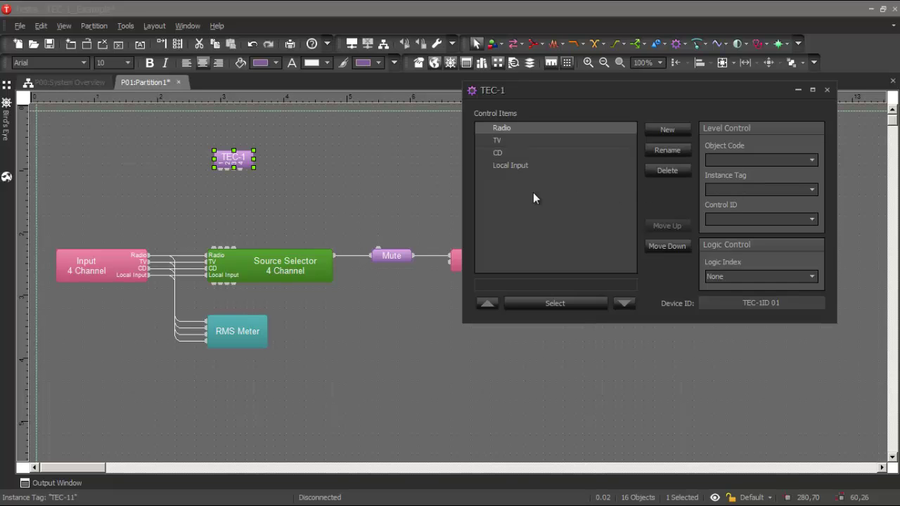
click(274, 271)
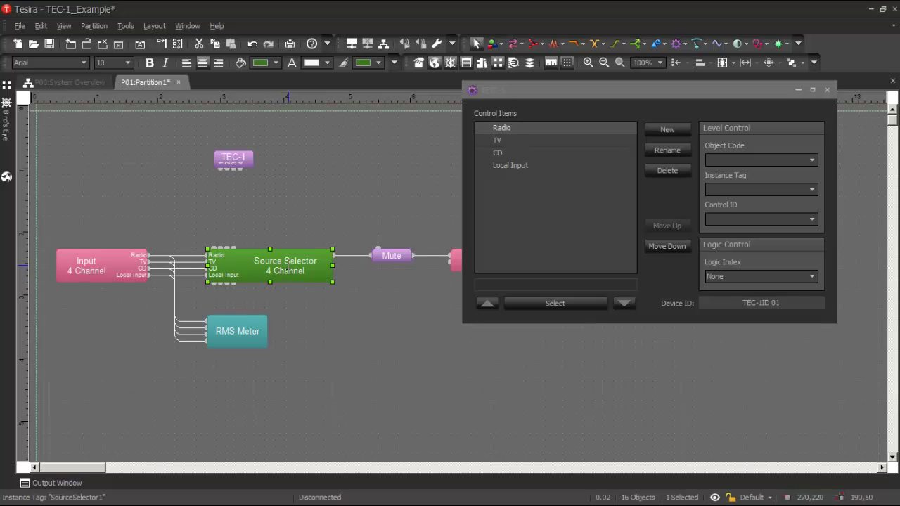
Show the Source Selector's Properties, instance tag SourceSelector1, with the TEC-1 editor moved aside.
right_click(287, 265)
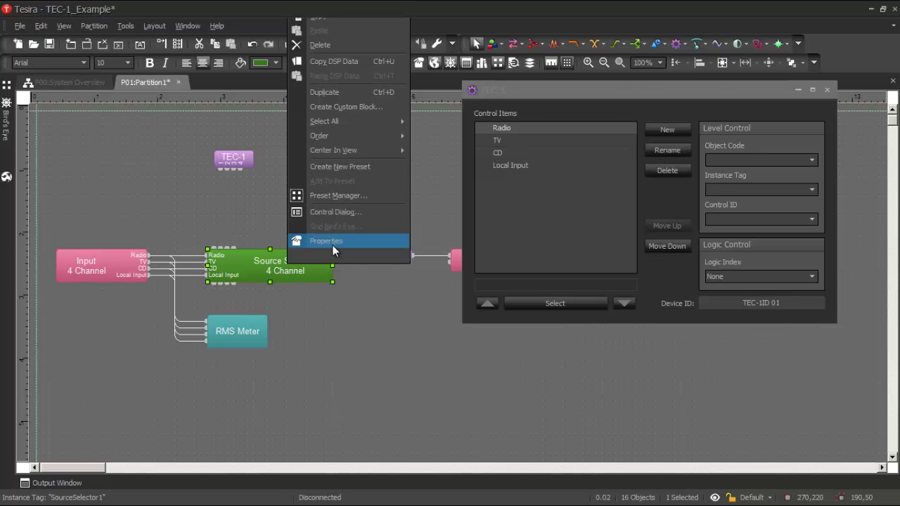
click(333, 248)
drag(649, 90, 492, 78)
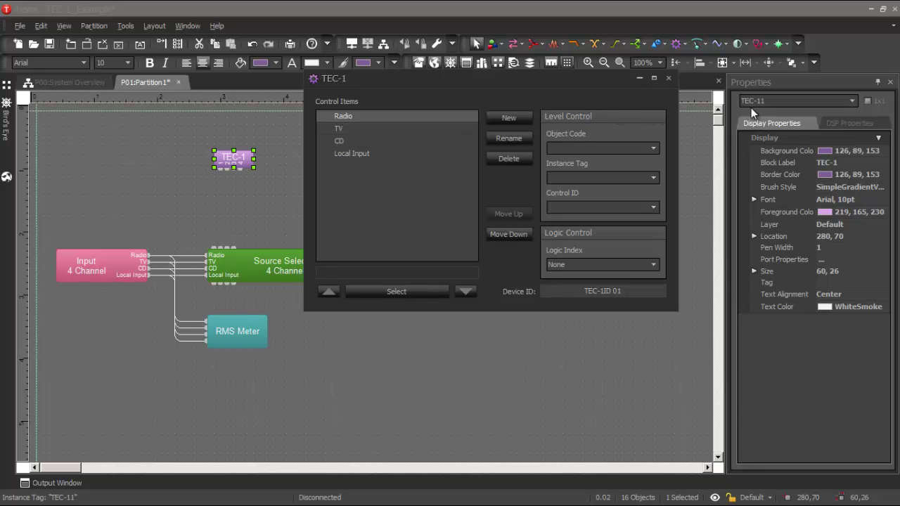
click(230, 261)
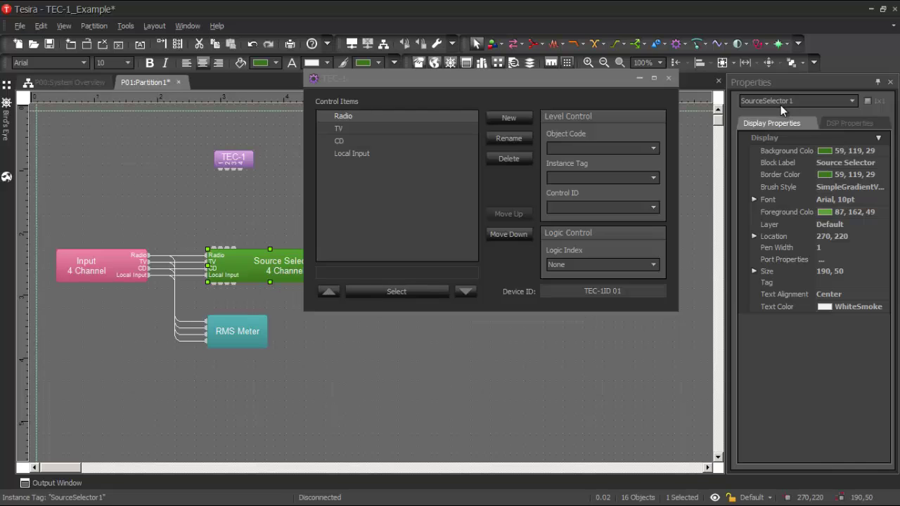
Link the Radio item to SourceSelector1 with control ID Level Source 1.
click(633, 146)
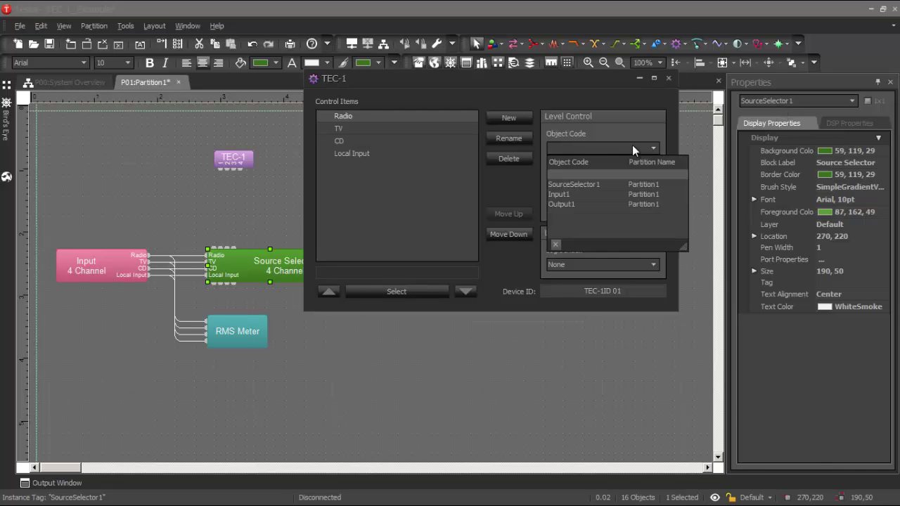
click(580, 185)
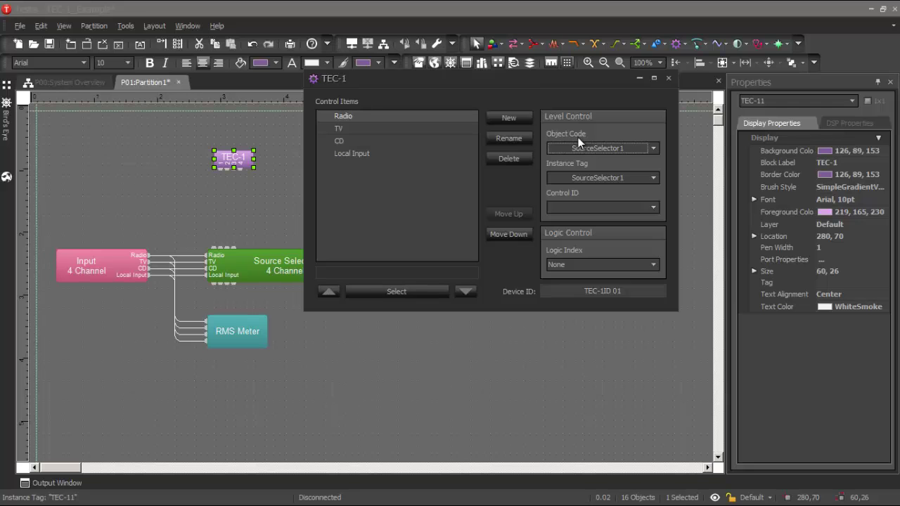
click(635, 206)
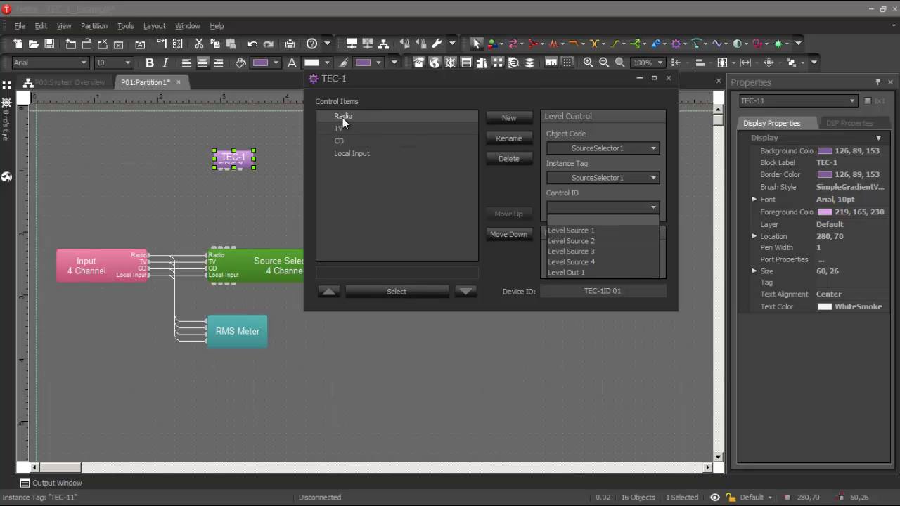
click(606, 230)
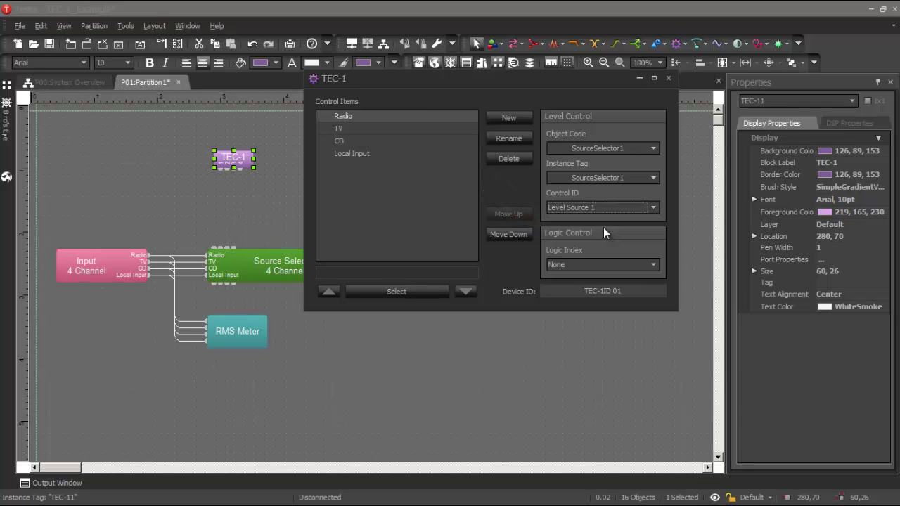
click(398, 119)
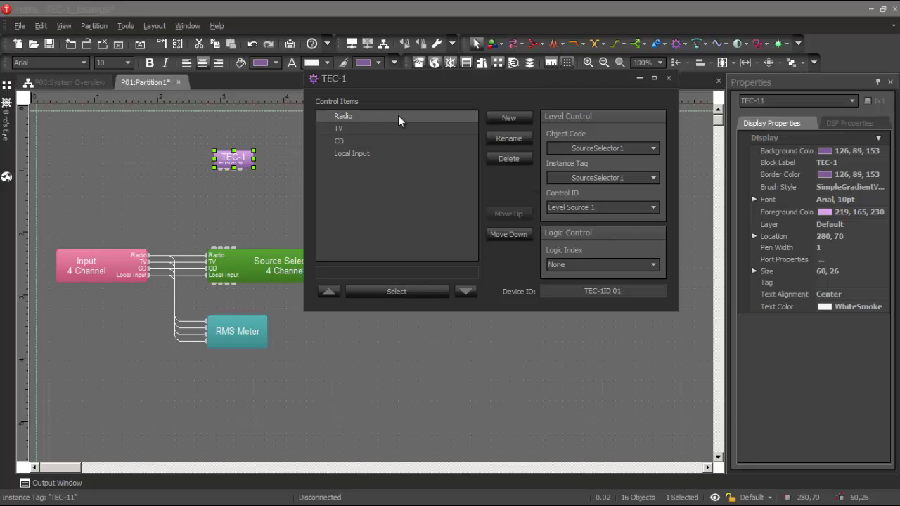
Map the TV item to SourceSelector1 Level Source 2.
click(394, 130)
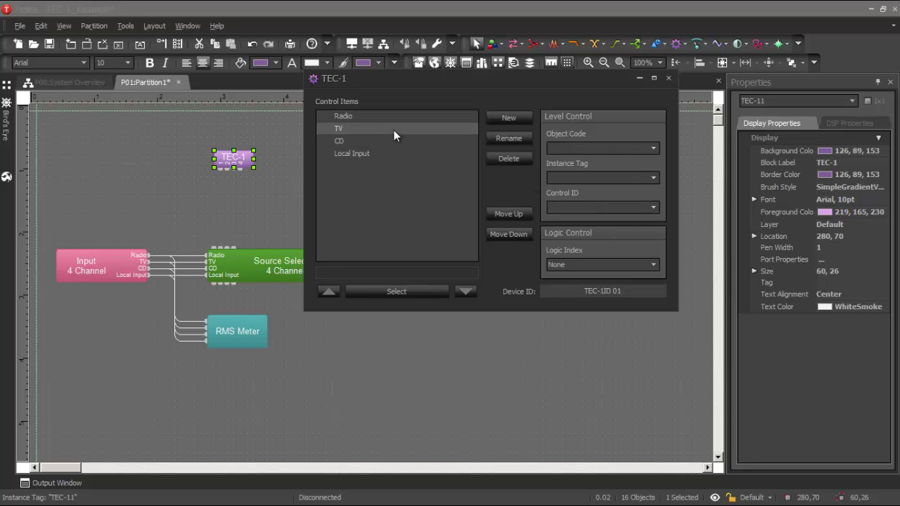
click(577, 145)
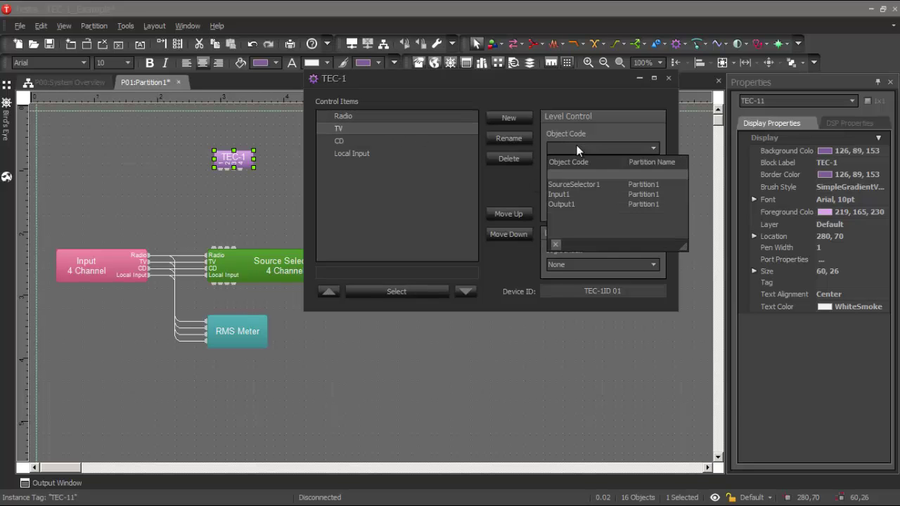
click(578, 182)
click(584, 208)
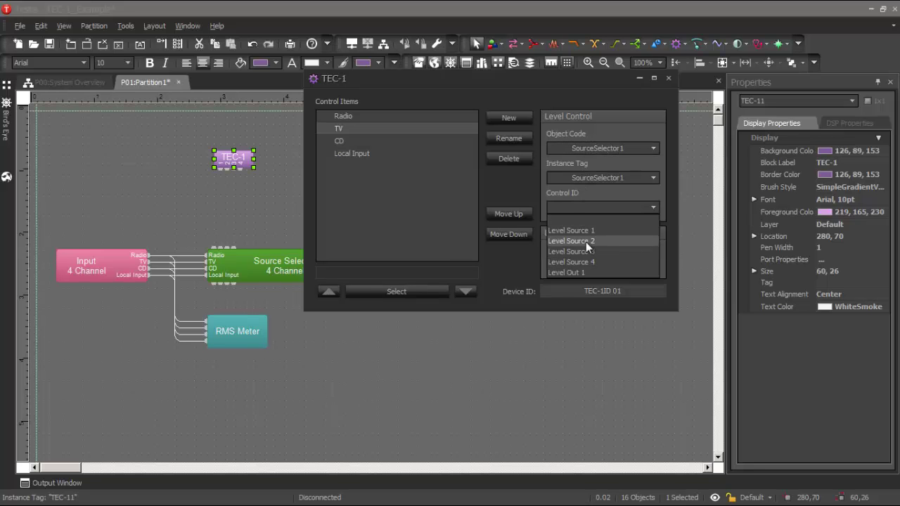
click(586, 241)
Map the CD item to SourceSelector1 Level Source 3.
click(349, 141)
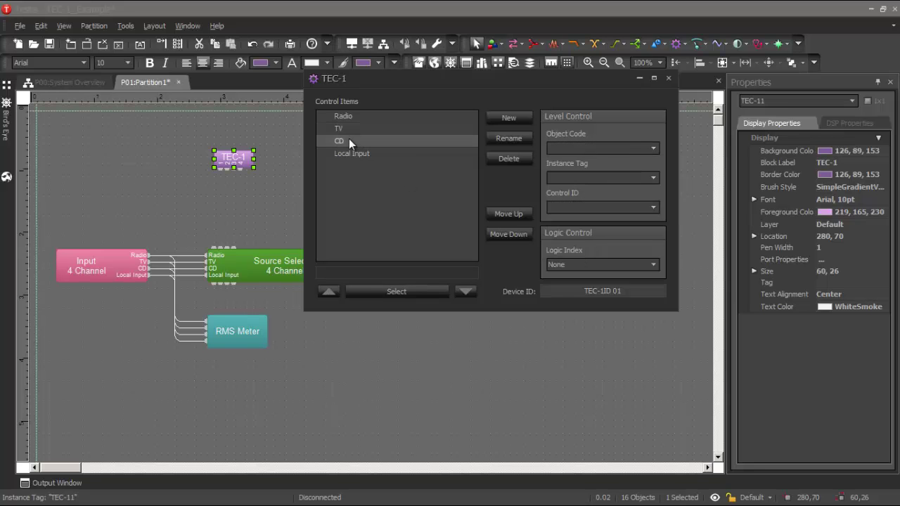
click(581, 144)
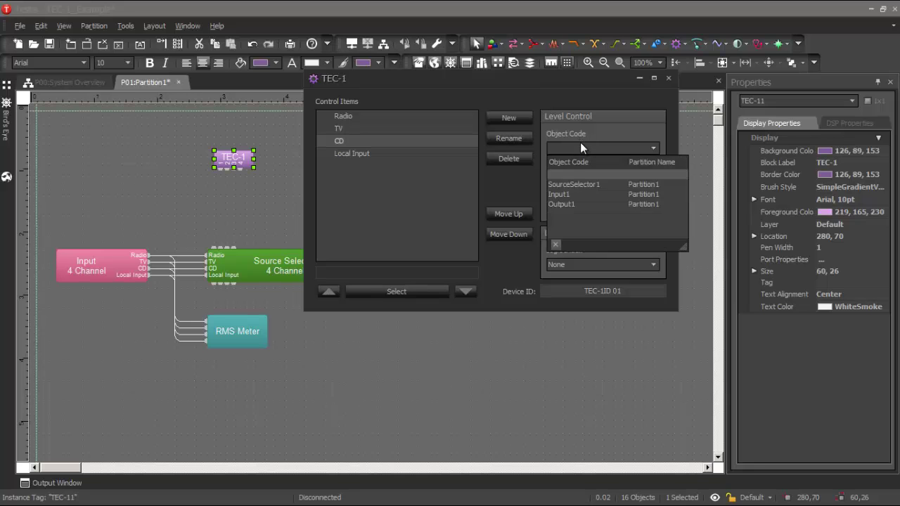
click(581, 182)
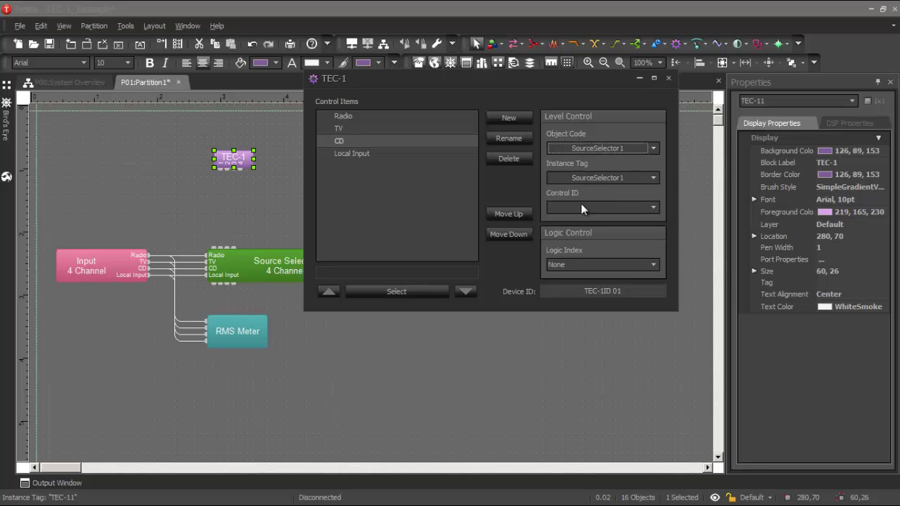
click(582, 206)
click(589, 252)
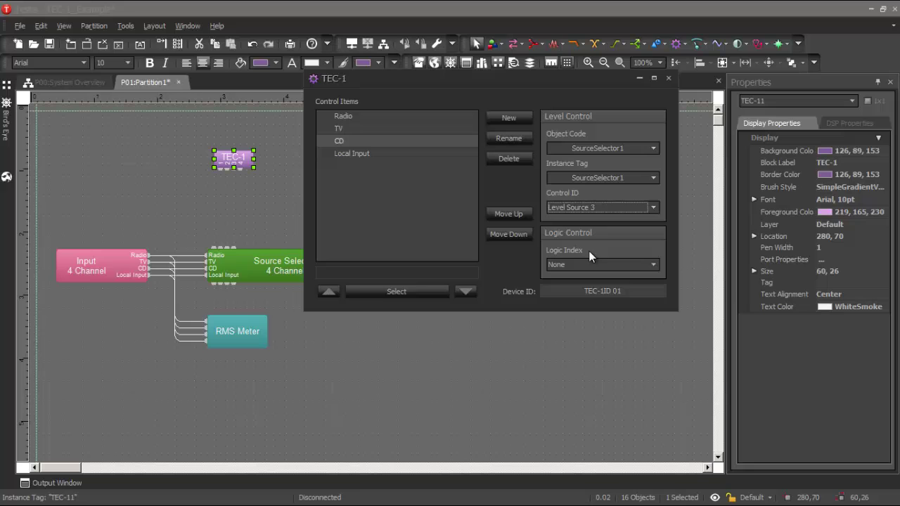
Map the Local Input item to SourceSelector1 Level Source 4.
click(367, 154)
click(562, 147)
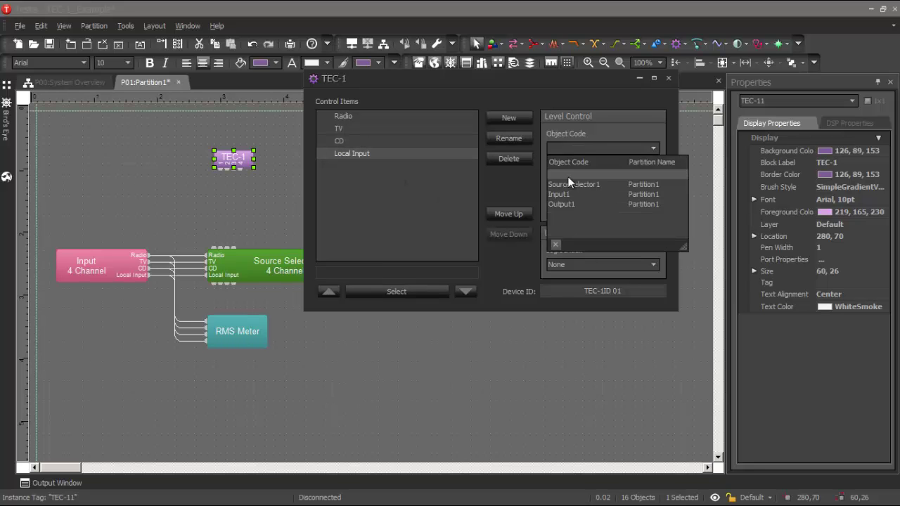
click(573, 184)
click(577, 206)
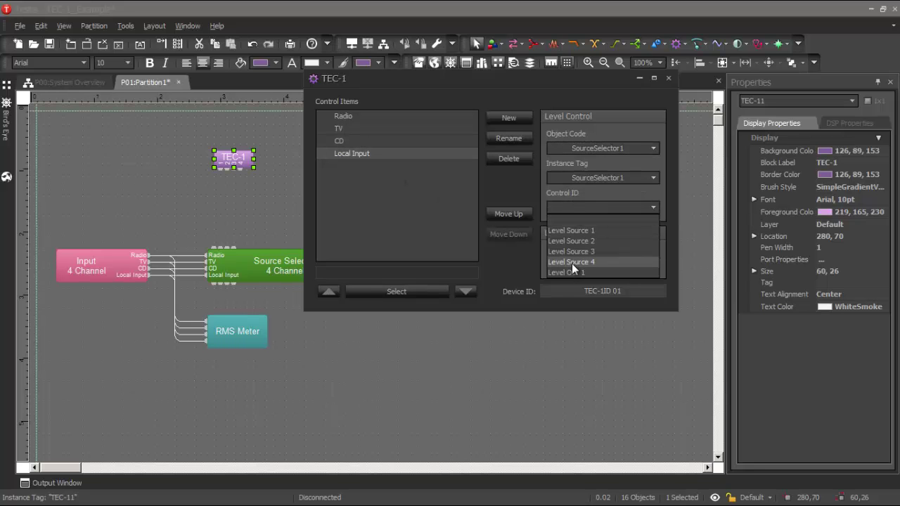
click(571, 261)
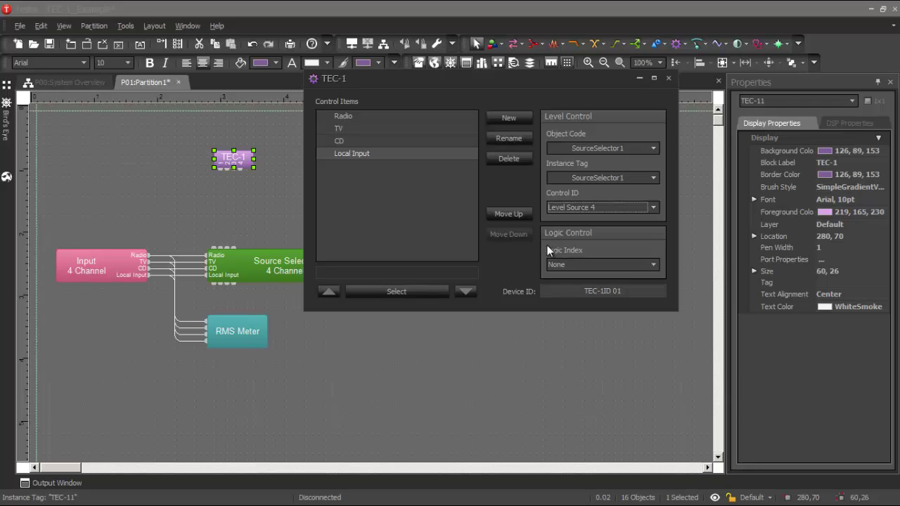
click(260, 200)
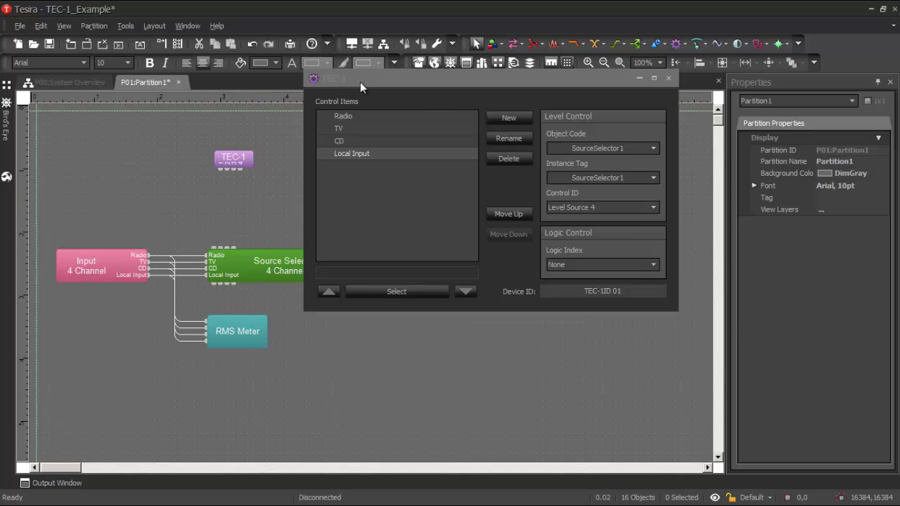
Wire the TEC-1's four control pins into the Source Selector inputs, nudging TEC-1 left to straighten them.
drag(360, 81, 484, 93)
click(174, 165)
drag(190, 158, 268, 187)
drag(222, 169, 214, 253)
click(234, 157)
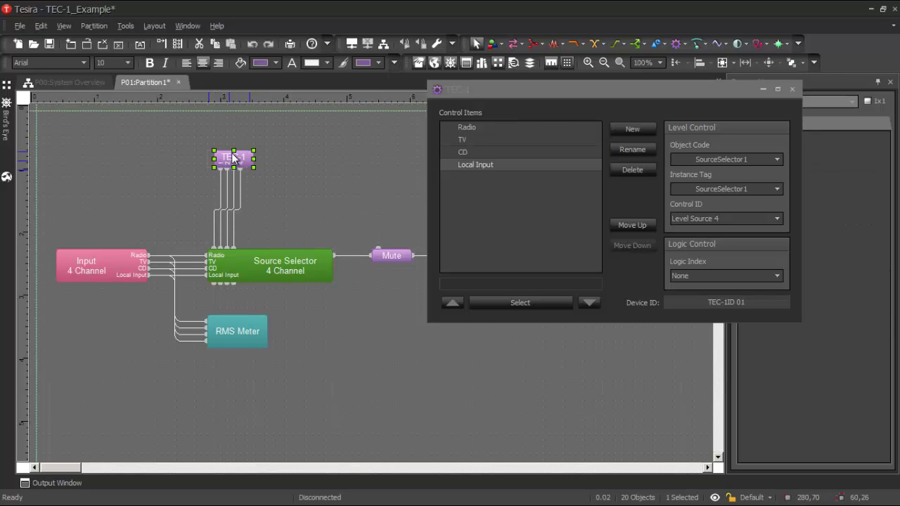
drag(234, 157, 227, 157)
click(279, 169)
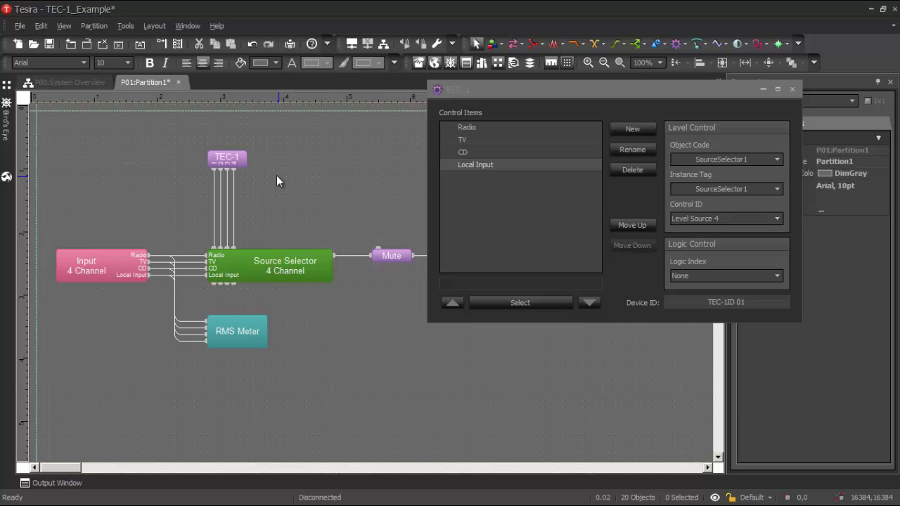
click(469, 127)
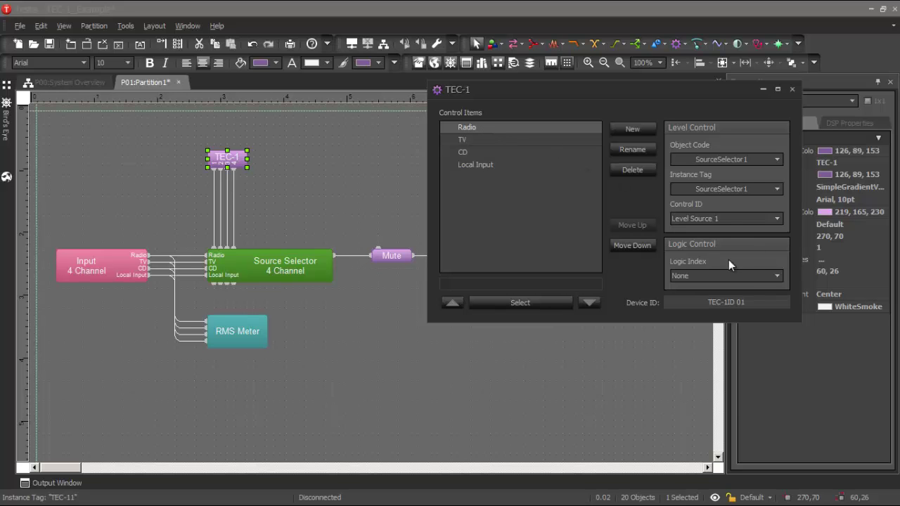
Set Logic Index 1, 2, 3 and 4 for Radio, TV, CD and Local Input.
click(749, 275)
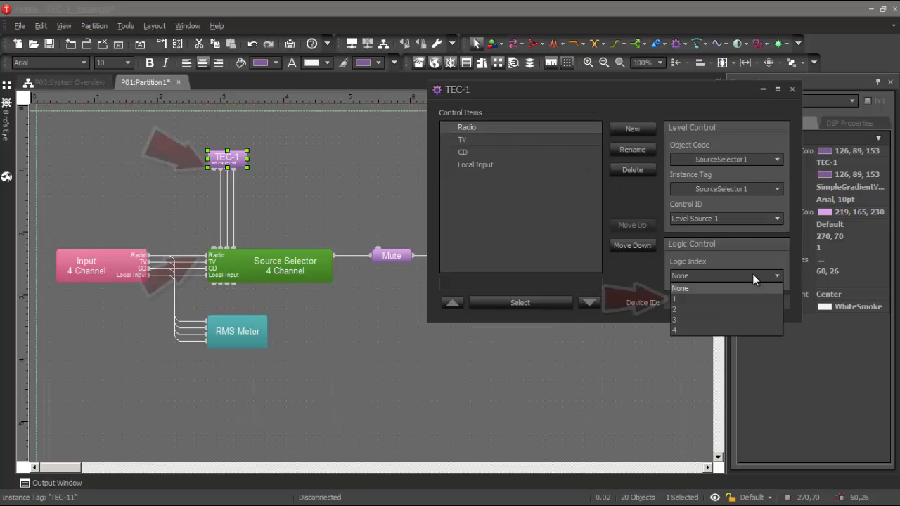
click(734, 299)
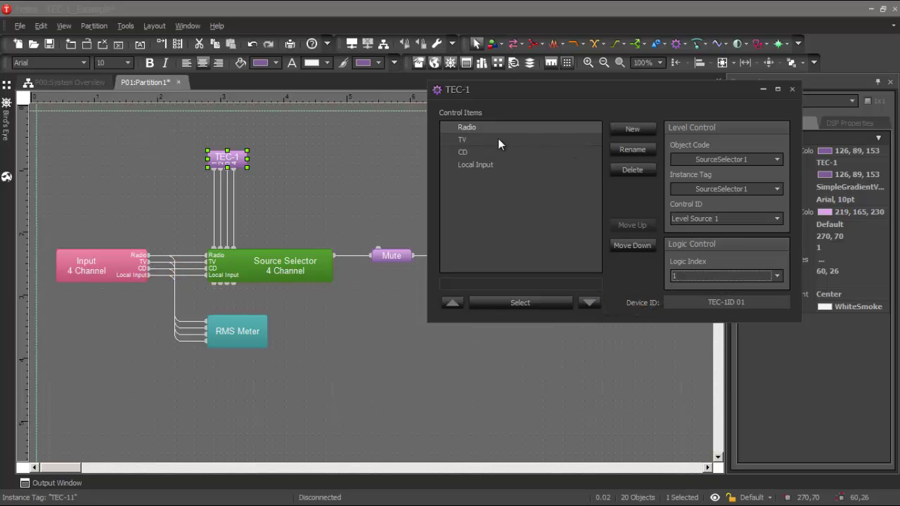
click(498, 141)
click(736, 279)
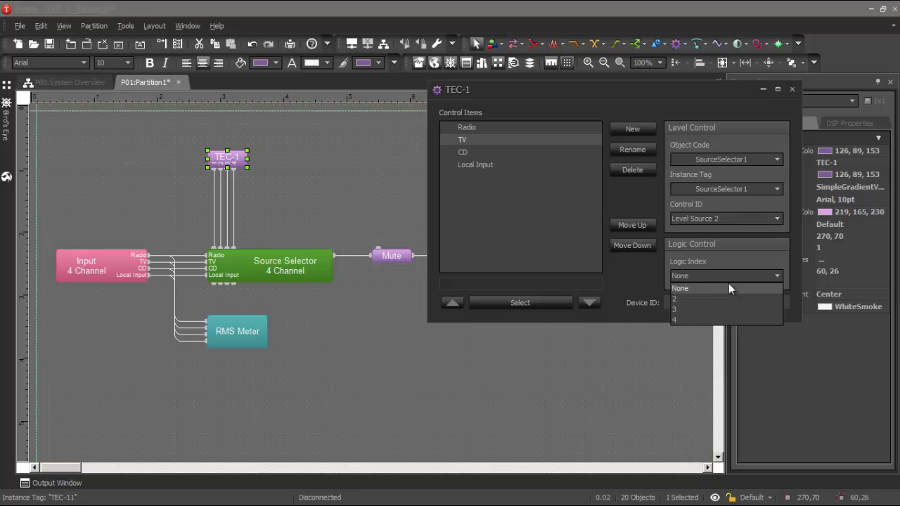
click(711, 297)
click(468, 153)
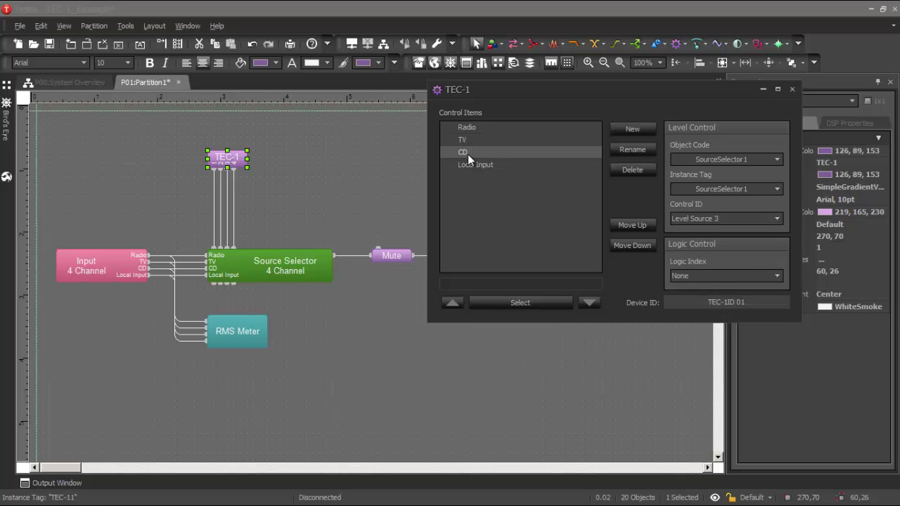
click(720, 276)
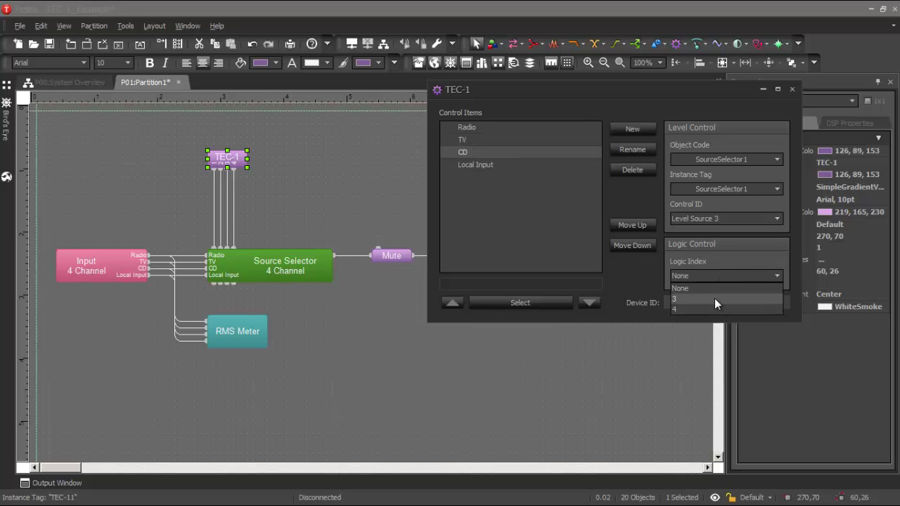
click(715, 298)
click(730, 276)
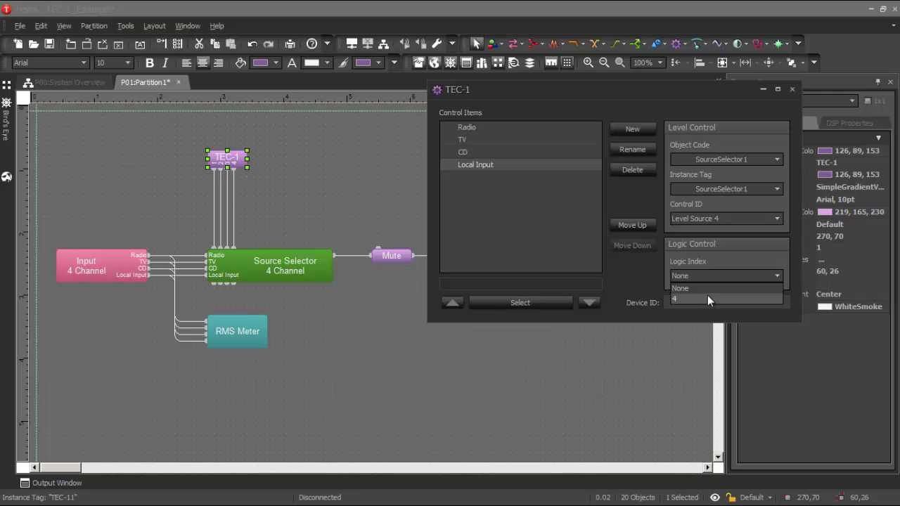
click(707, 296)
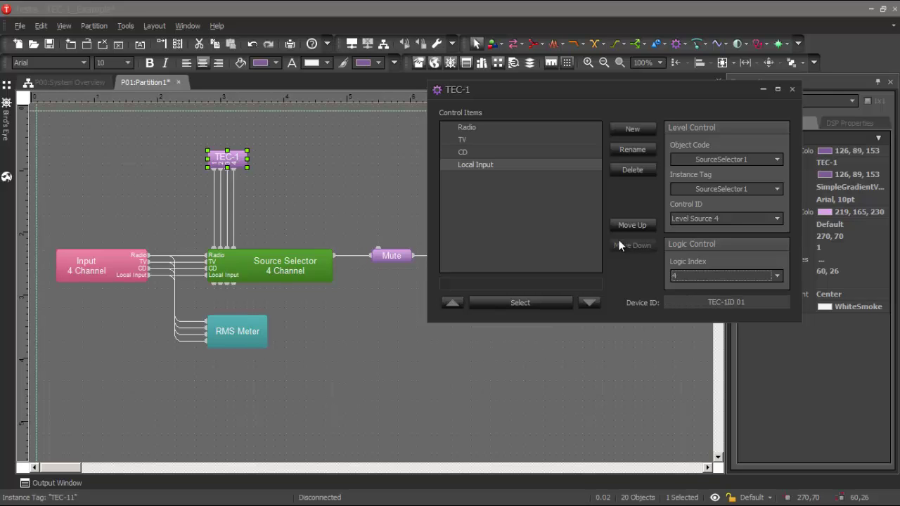
From the Radio control item, replace the TEC-1ID 01 device ID with 'BGM Source Selector'.
click(513, 130)
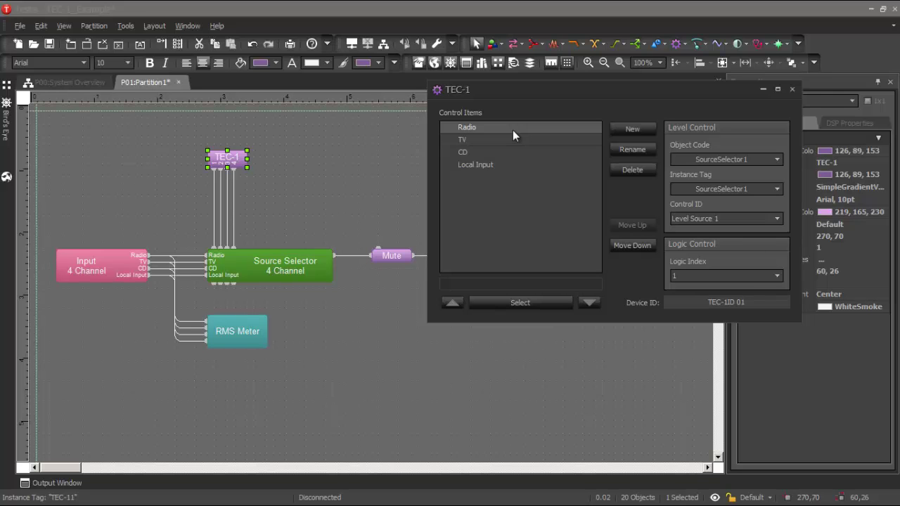
click(754, 304)
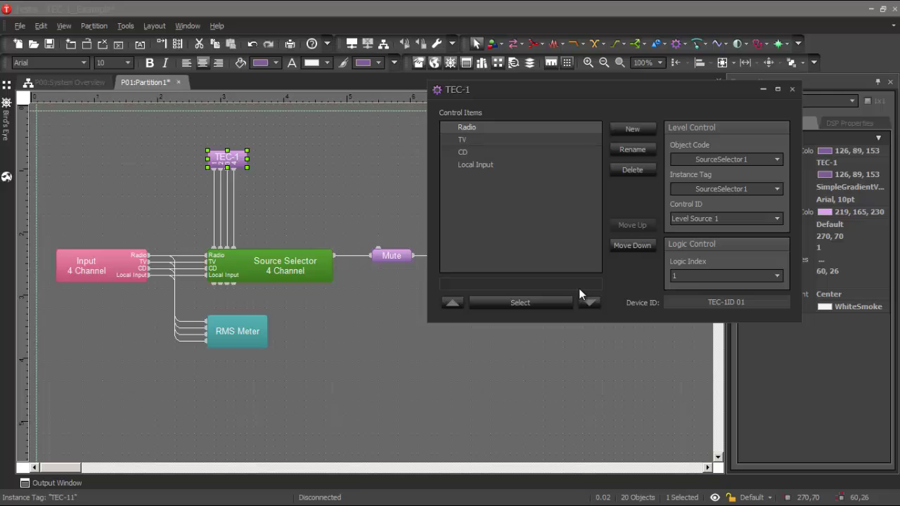
drag(746, 294, 687, 287)
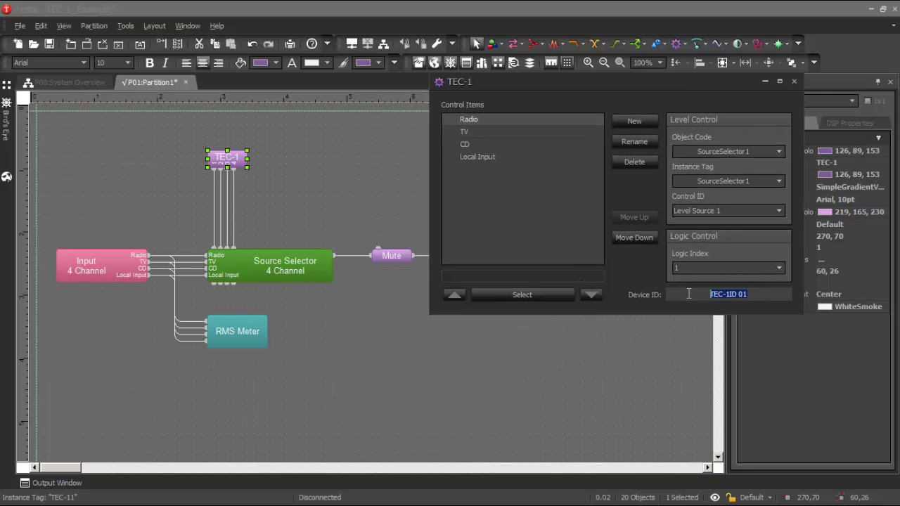
text(BGM Source Selector)
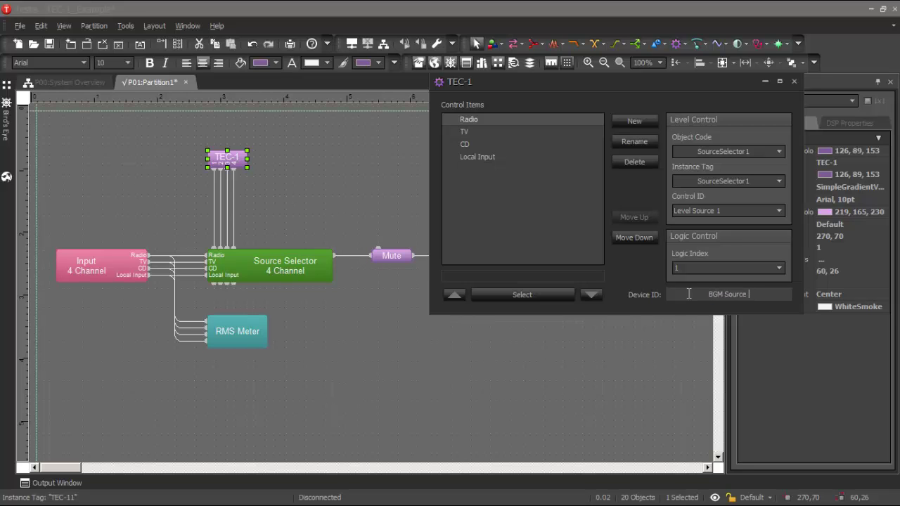